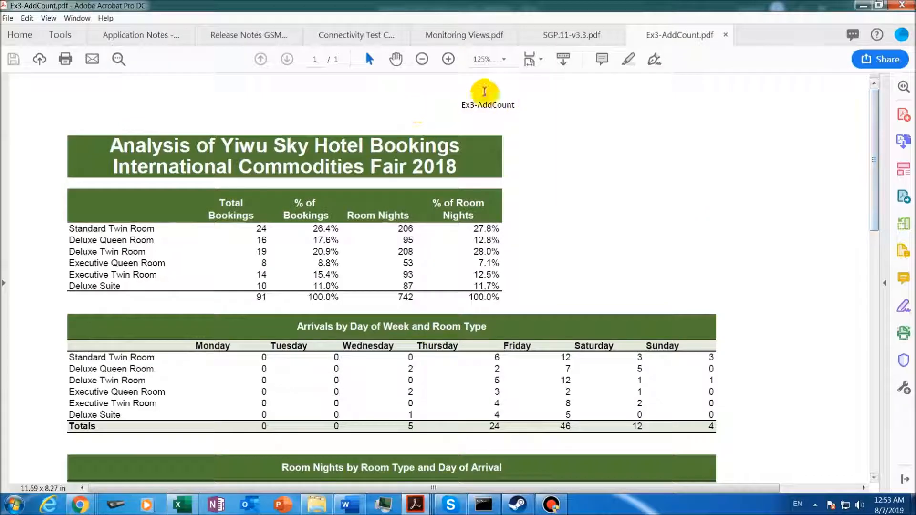
Review the Room Nights by Room Type and Day of Arrival table in Ex3-AddCount.pdf, and switch to Excel to examine its empty counterpart.
left_click_drag(873, 215, 909, 439)
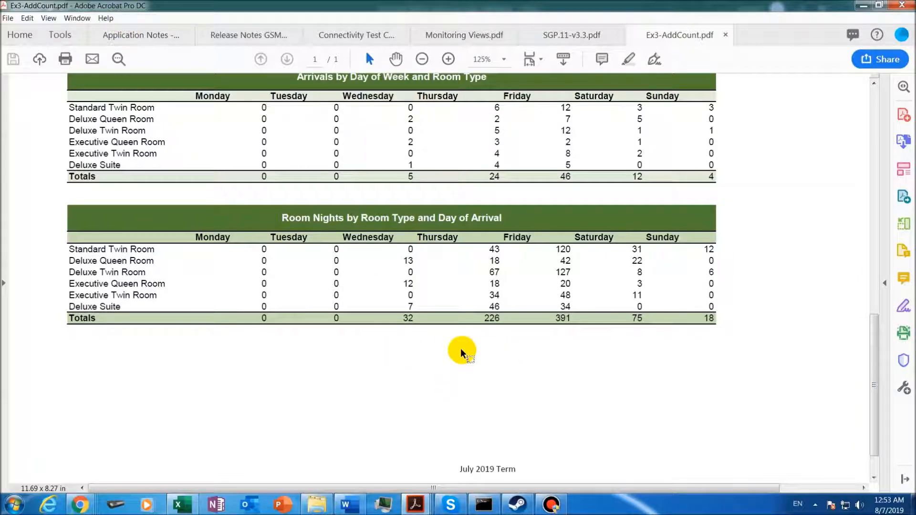
left_click(189, 508)
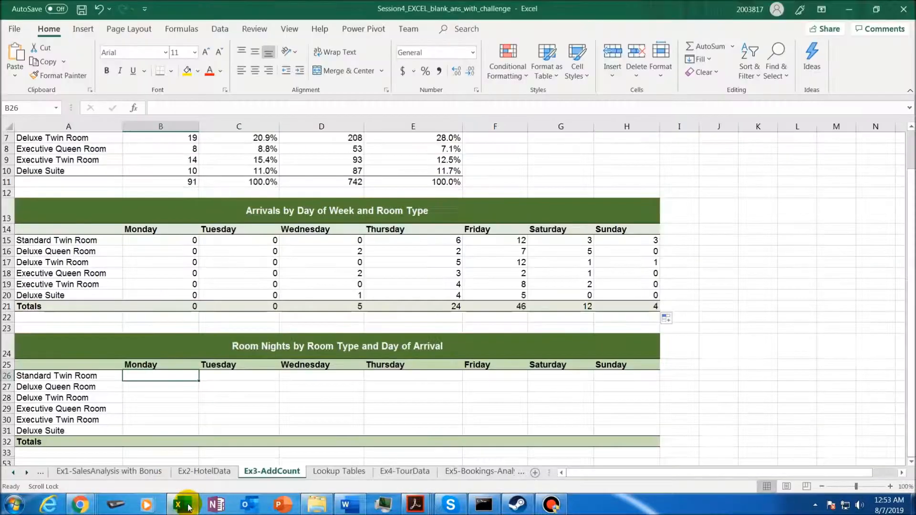
left_click(188, 374)
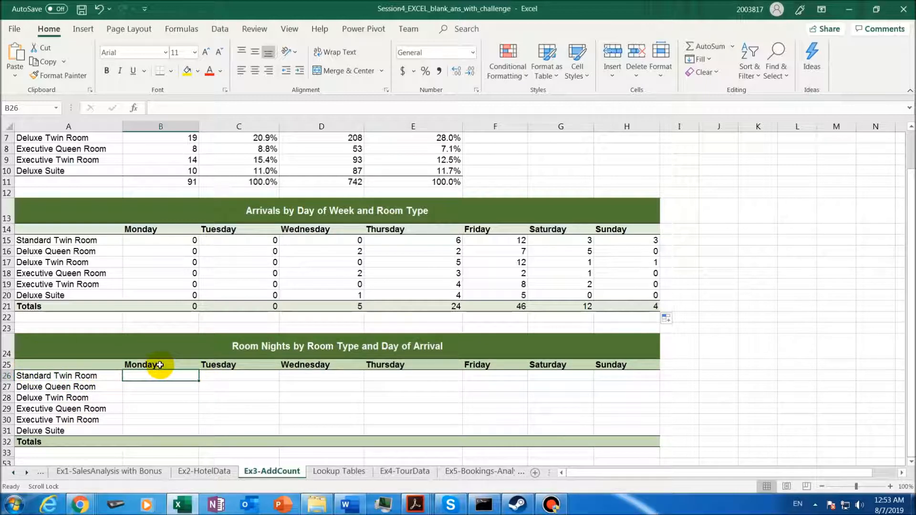
left_click(204, 472)
left_click(286, 471)
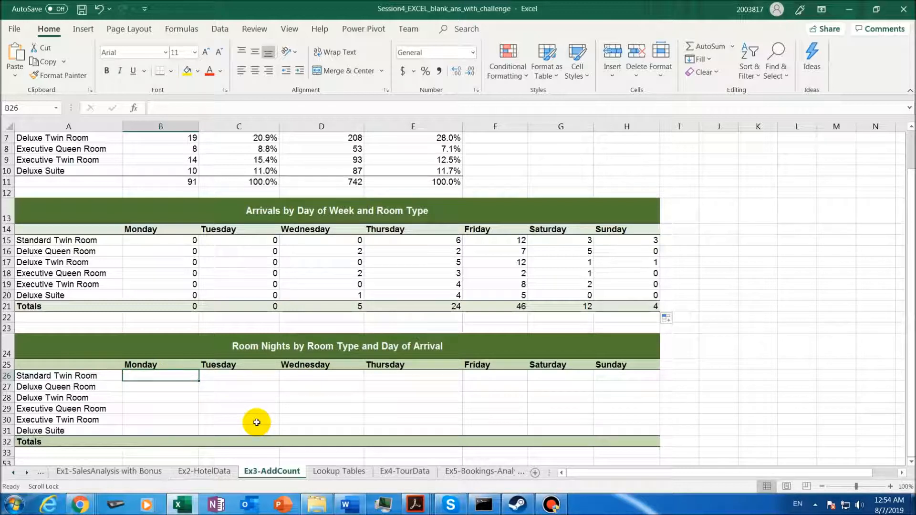
left_click(96, 375)
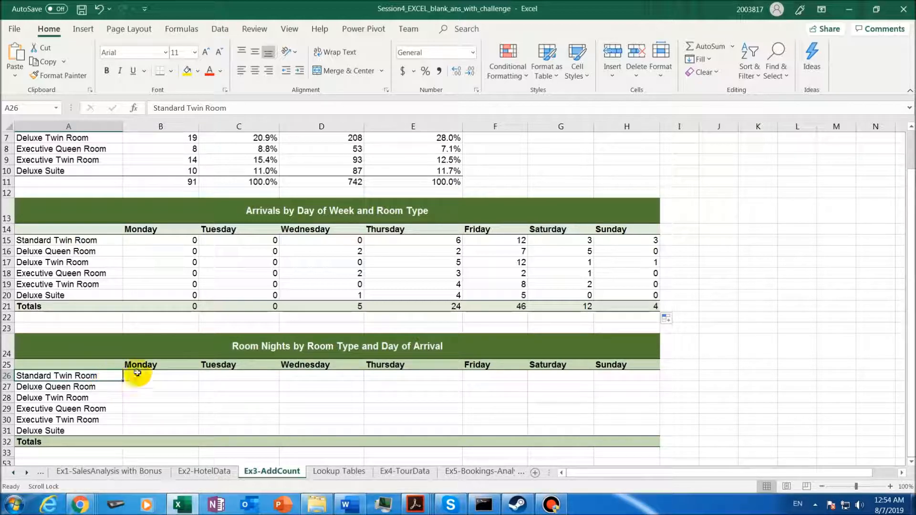
left_click(164, 364)
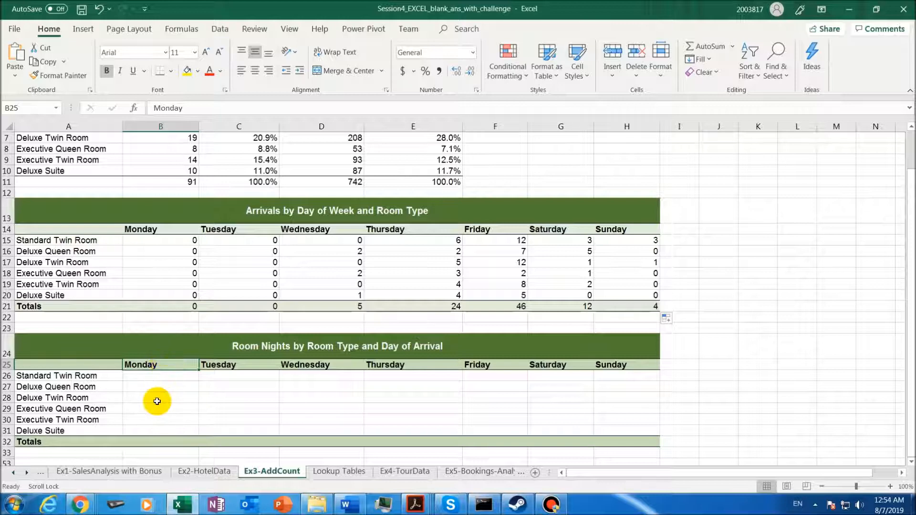
Start a SUMIFS formula in B26 with the room nights in I5:I95 of the Ex2-HotelData sheet as the sum range.
left_click(158, 376)
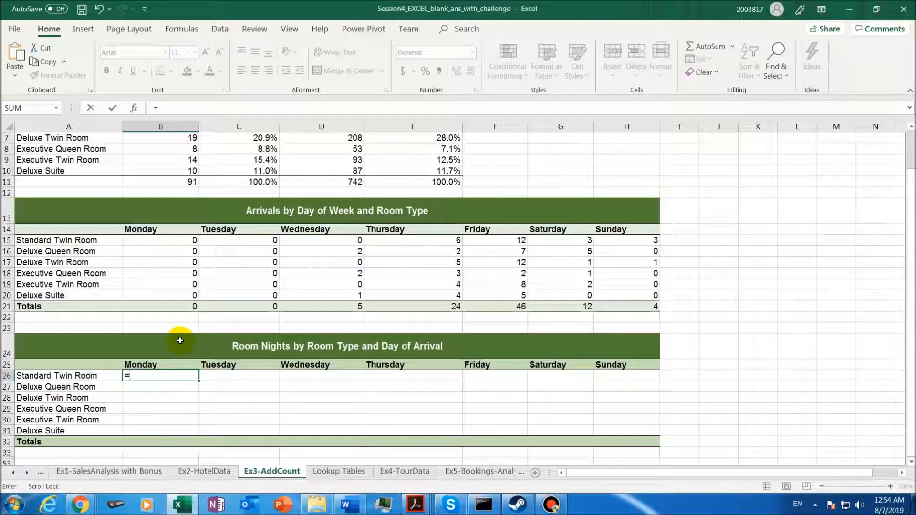
type("=SUMIFS")
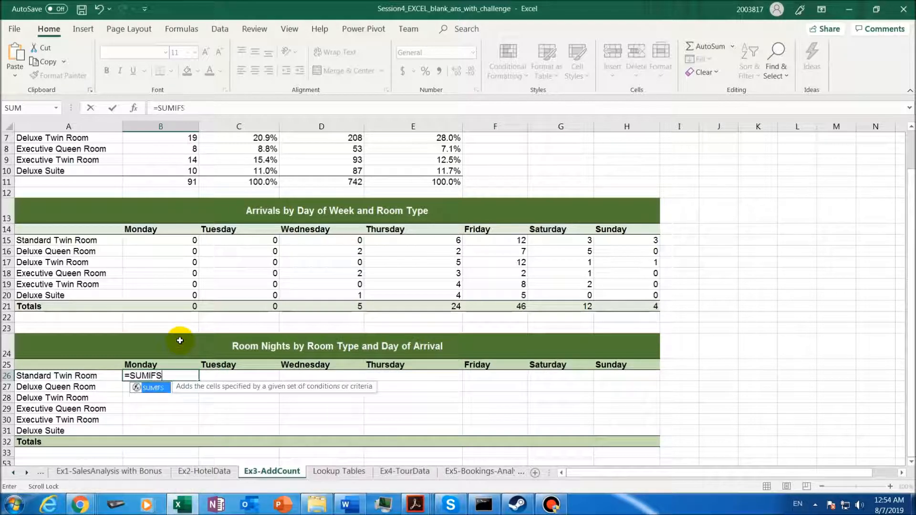
type("(")
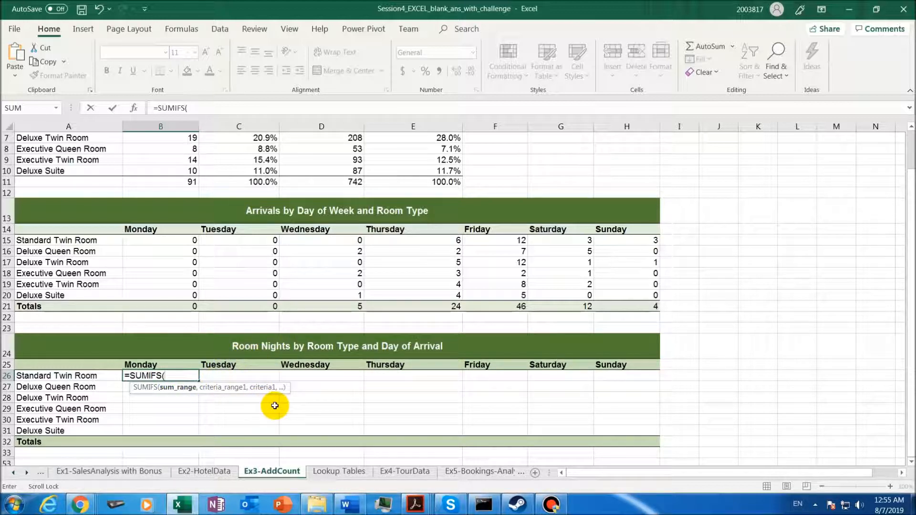
left_click(206, 473)
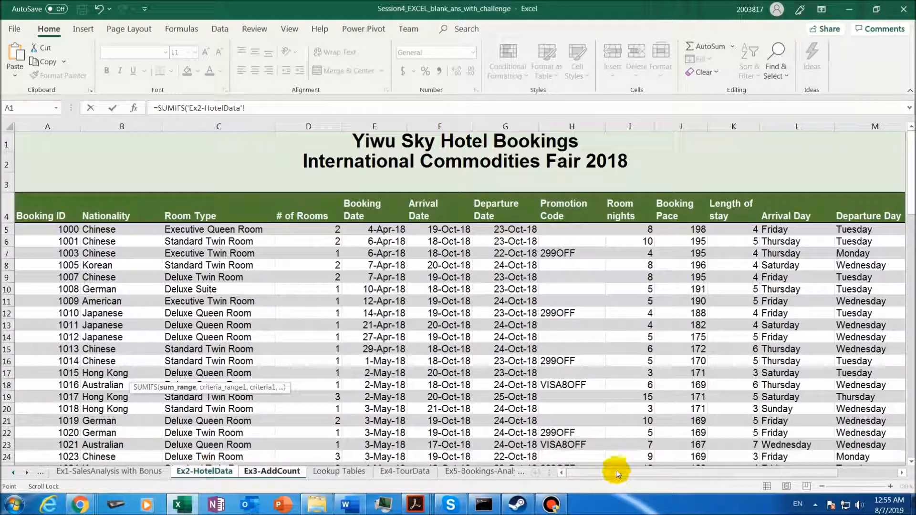
left_click_drag(617, 470, 672, 459)
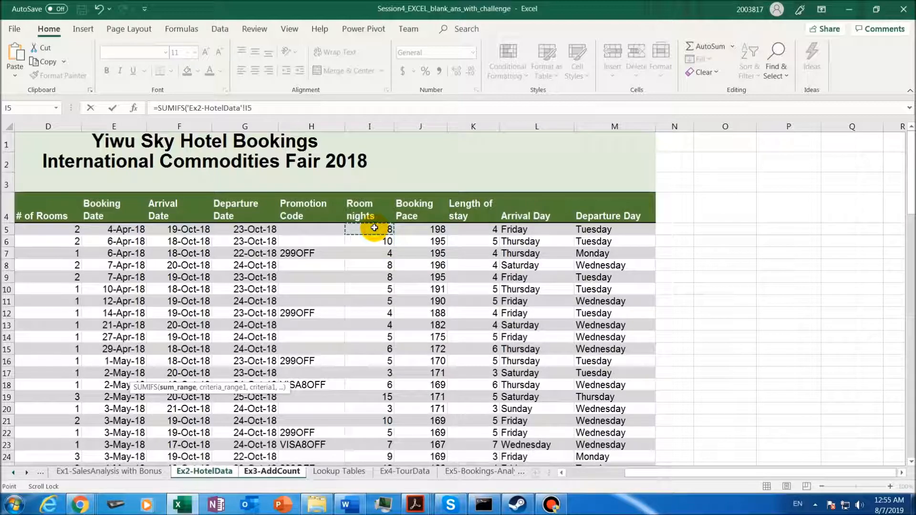
left_click_drag(374, 228, 388, 440)
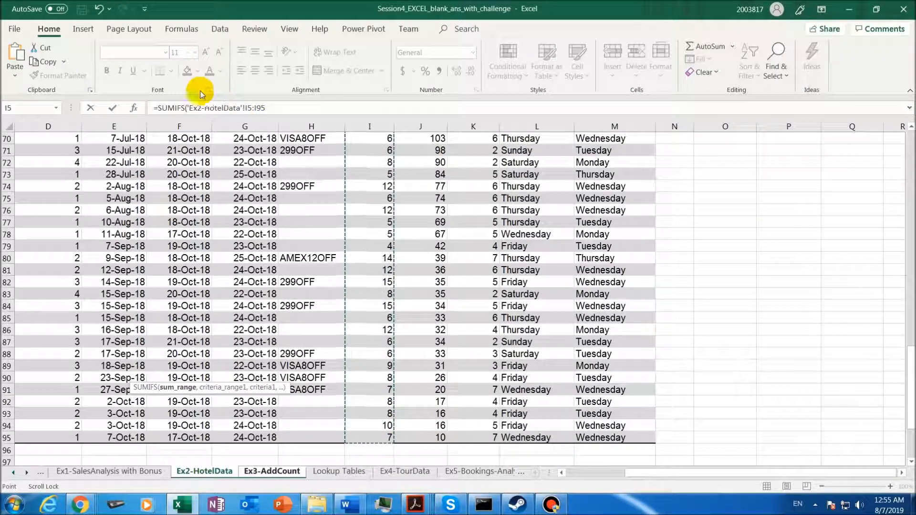
left_click(272, 108)
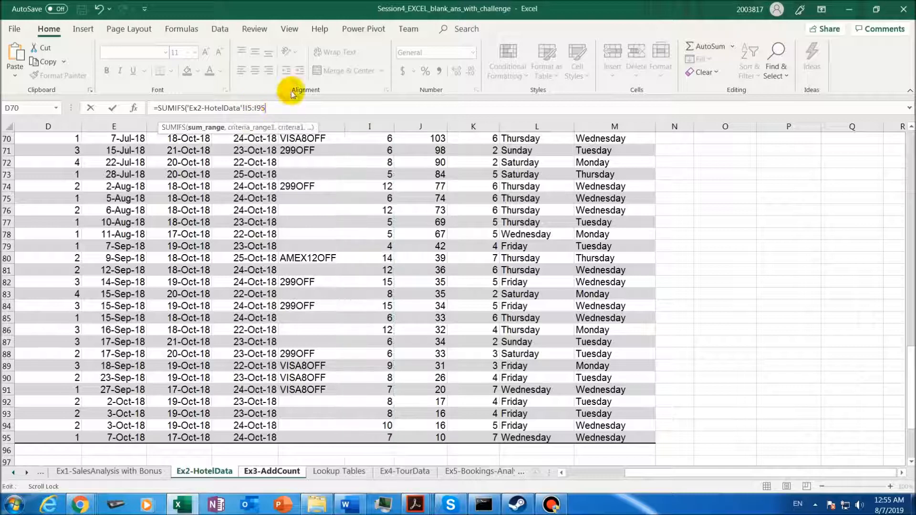
type(",")
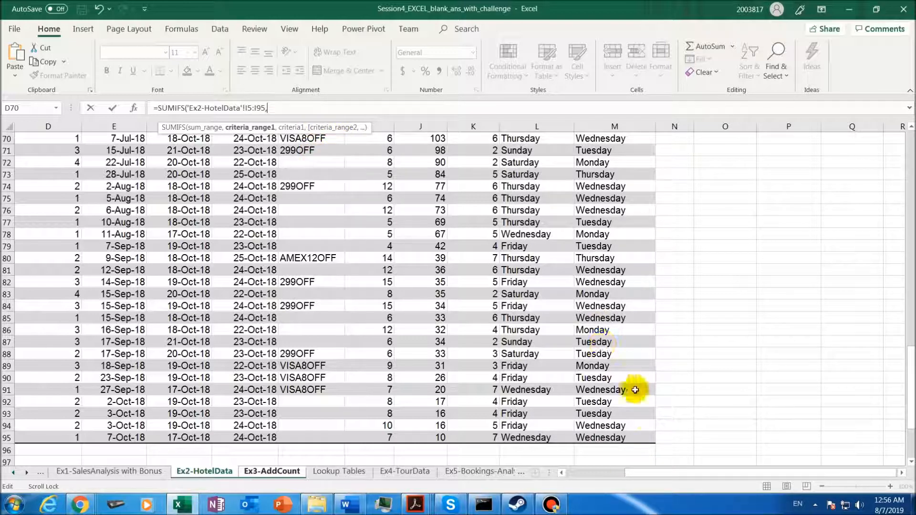
Add the Room Type cells C5:C95 on Ex2-HotelData as the formula's first criteria range.
left_click_drag(656, 474, 565, 474)
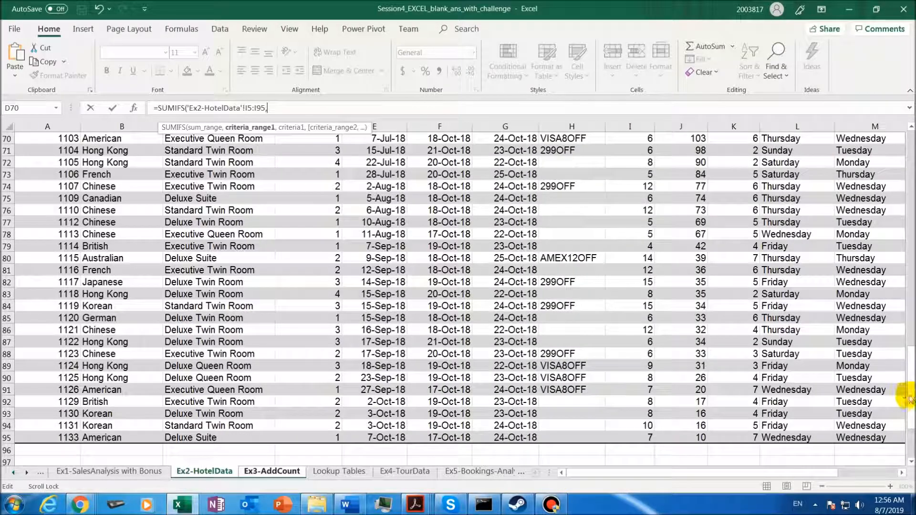
left_click_drag(909, 388, 858, 174)
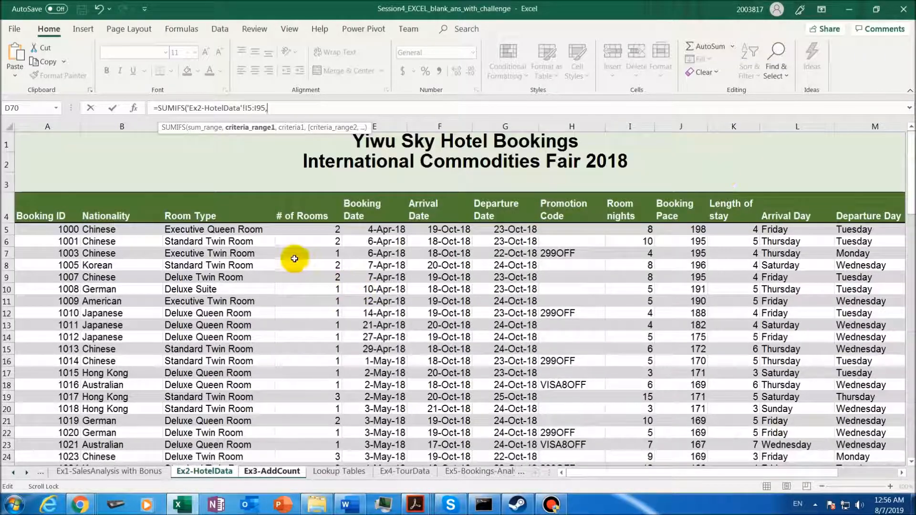
left_click_drag(242, 231, 240, 388)
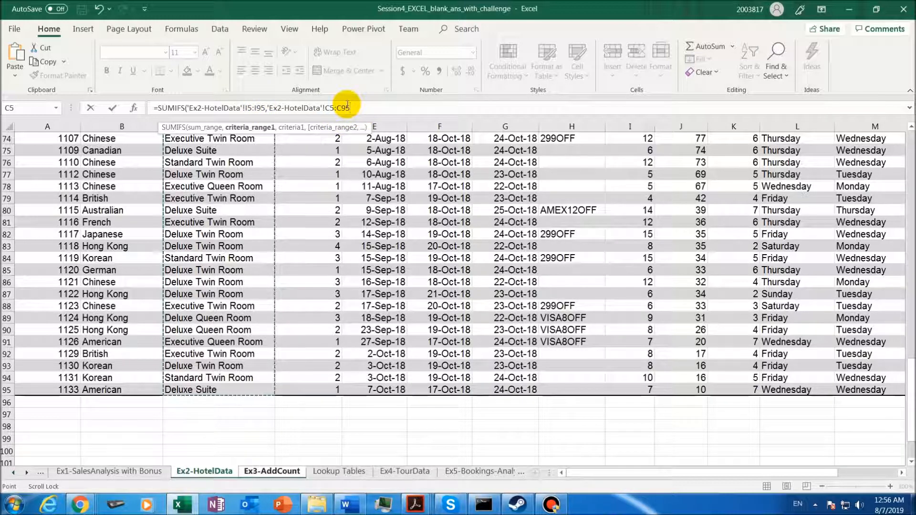
type(",")
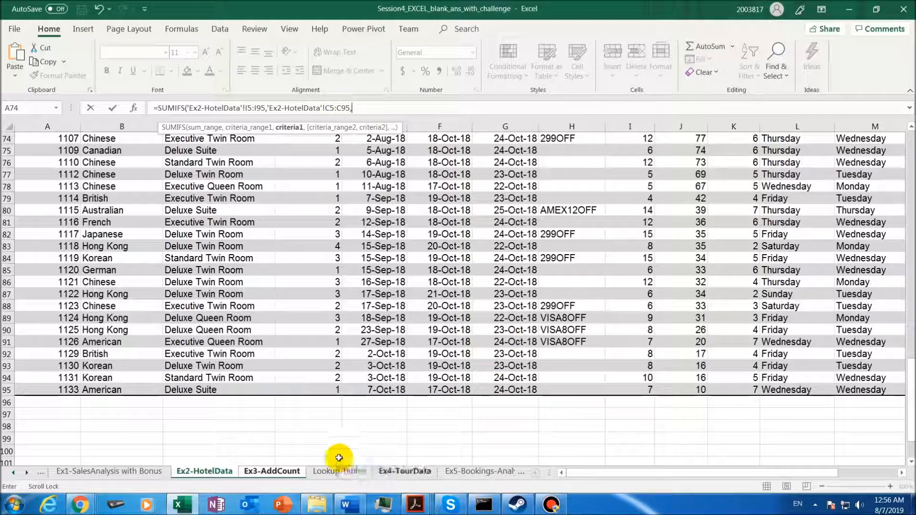
Use the Standard Twin Room label in A26 of Ex3-AddCount as the first criterion, removing the redundant sheet name from the reference.
left_click(285, 472)
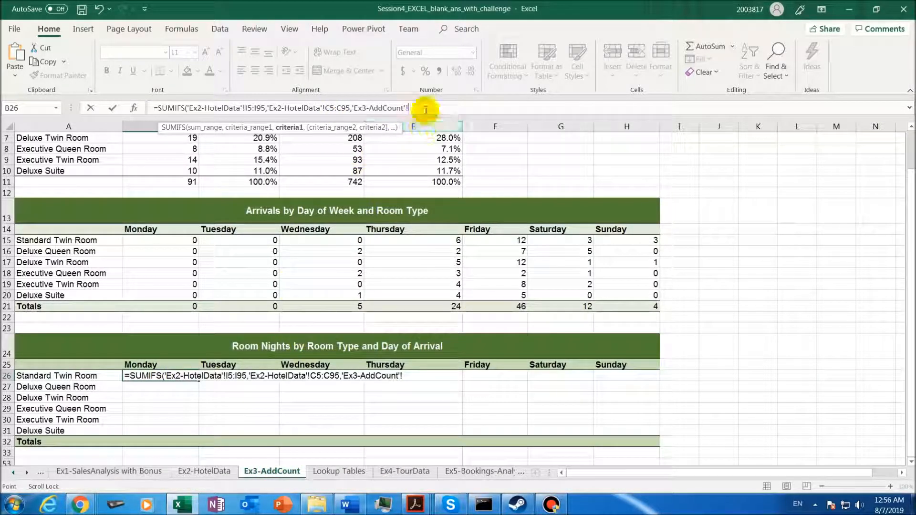
left_click_drag(409, 108, 351, 108)
key("BackSpace")
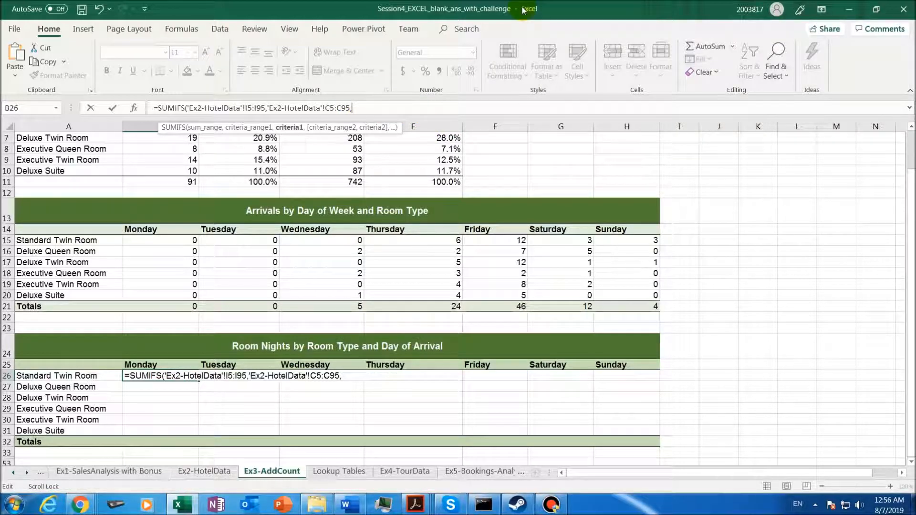
left_click(60, 375)
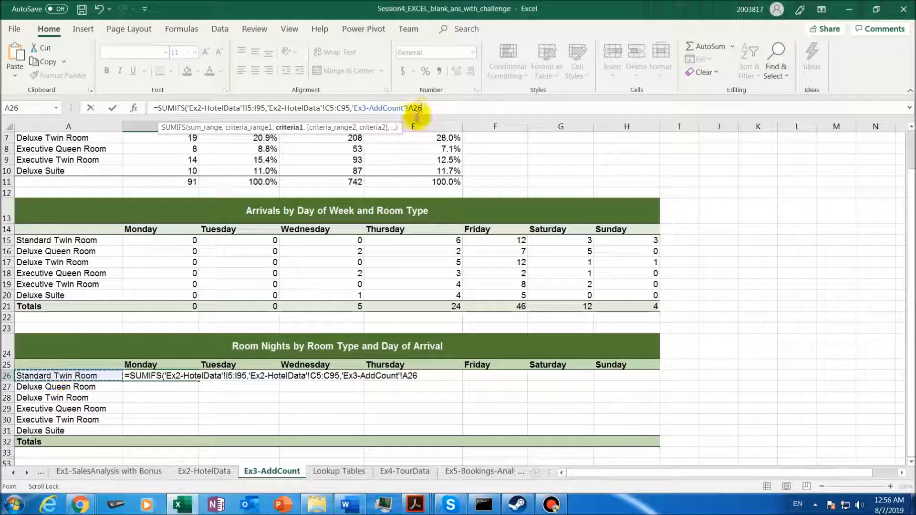
left_click_drag(408, 108, 371, 106)
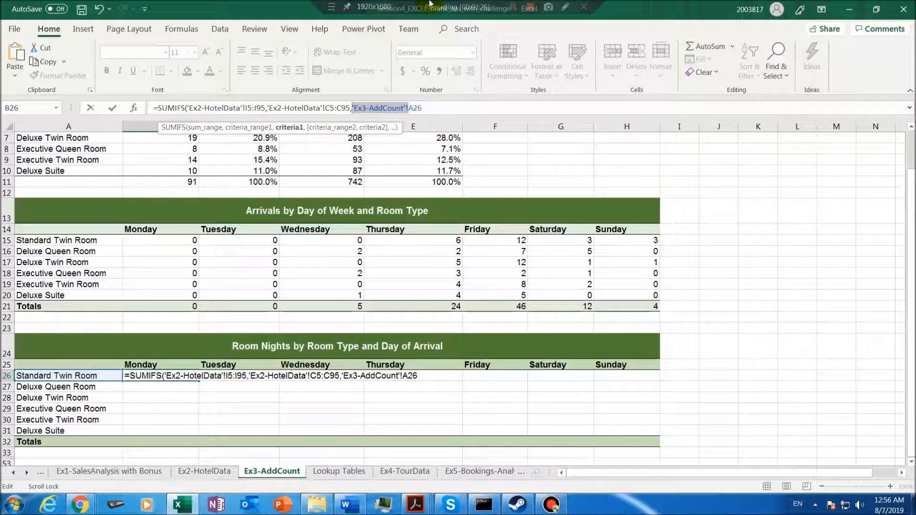
key("BackSpace")
left_click(378, 106)
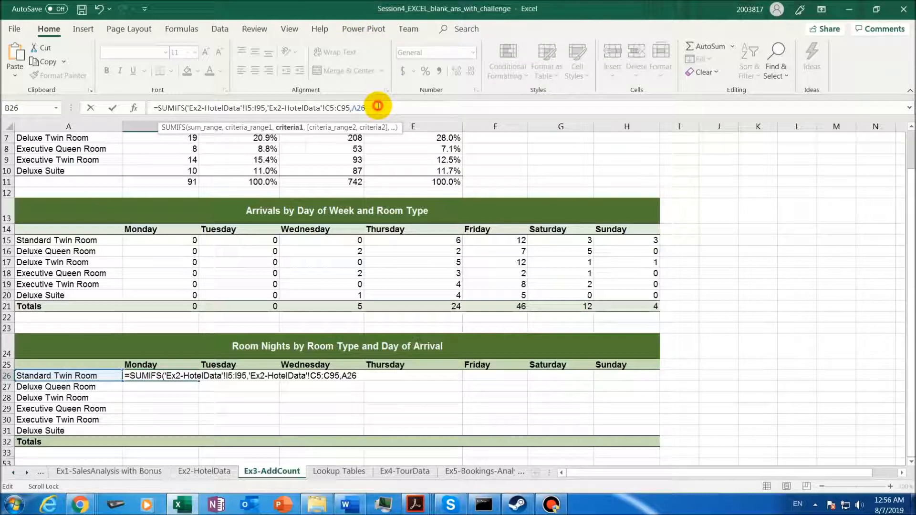
type(",")
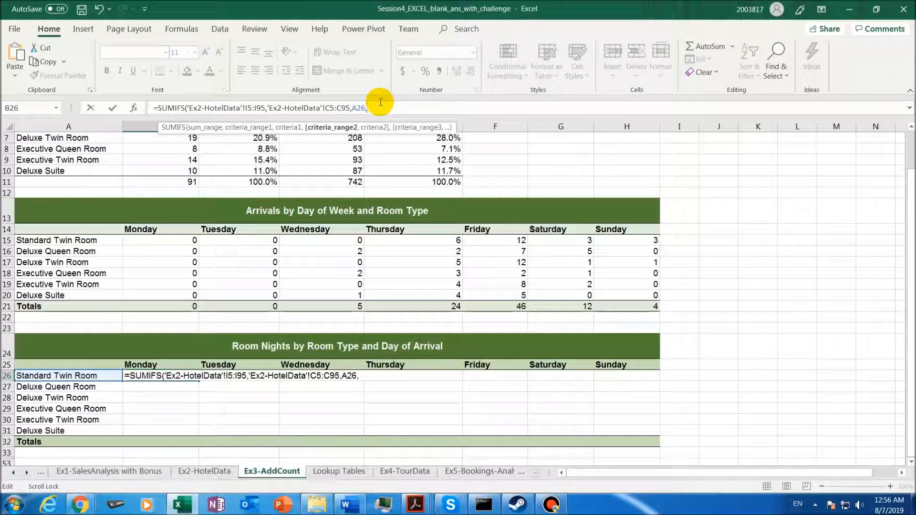
Add the Arrival Day cells L5:L95 on Ex2-HotelData as the formula's second criteria range.
left_click(215, 475)
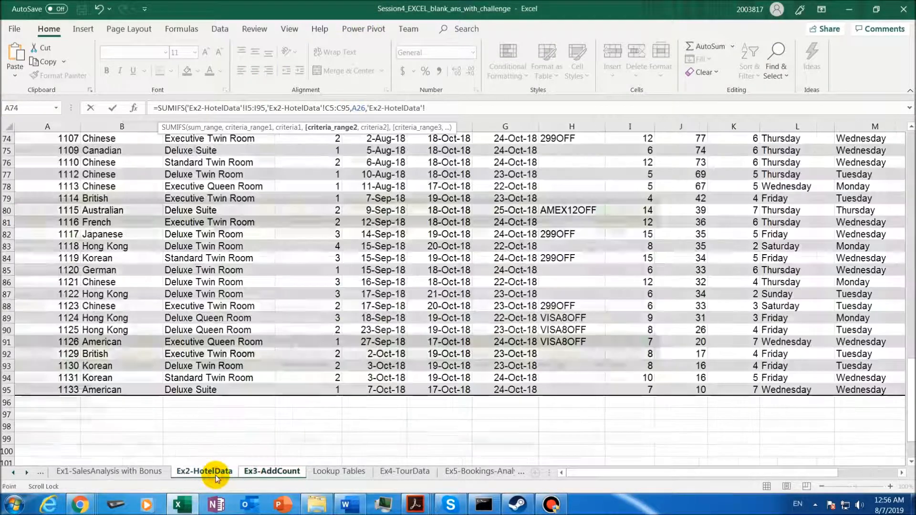
left_click_drag(909, 401, 879, 174)
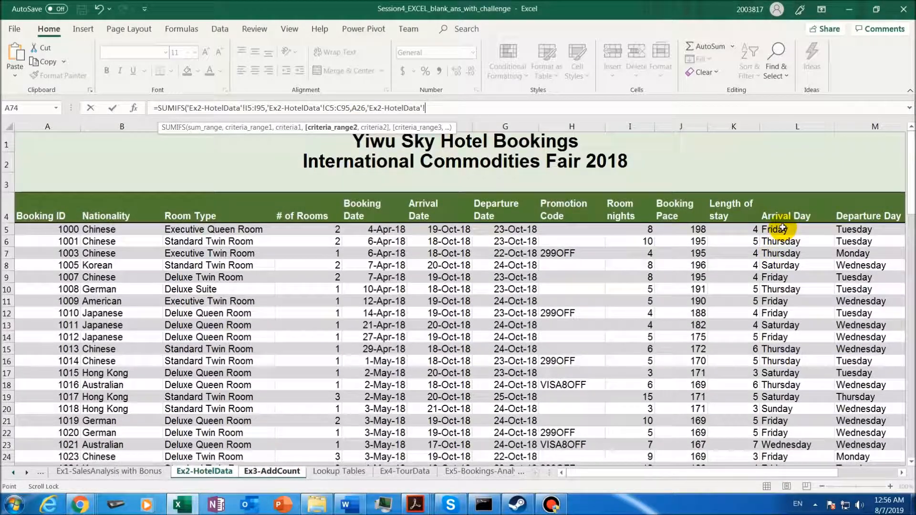
left_click_drag(783, 228, 788, 447)
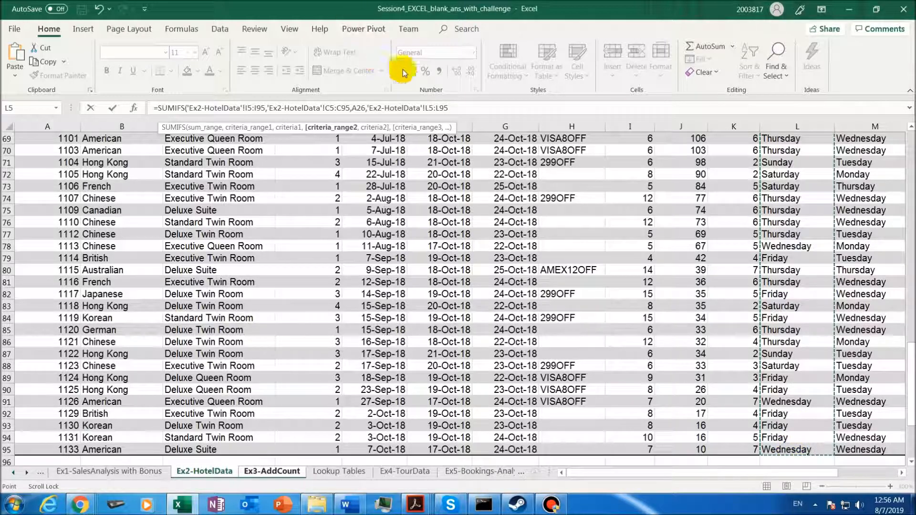
left_click(476, 108)
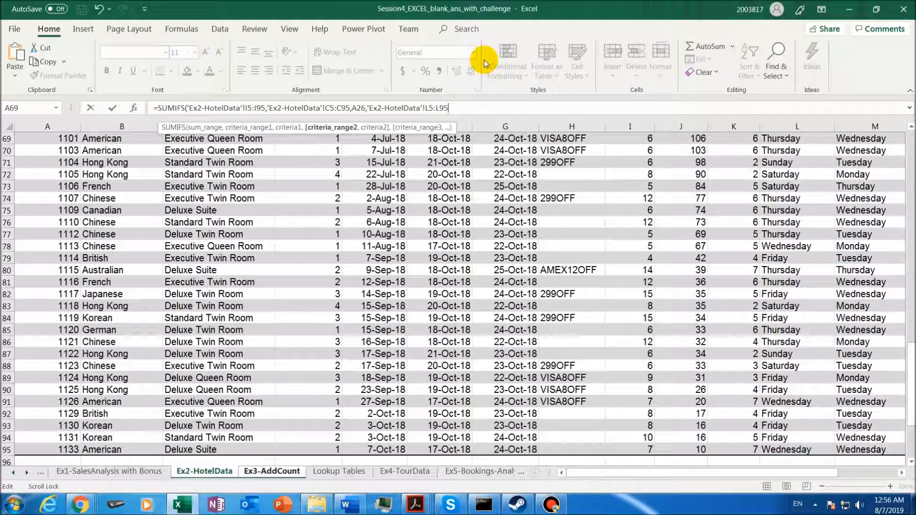
type(",")
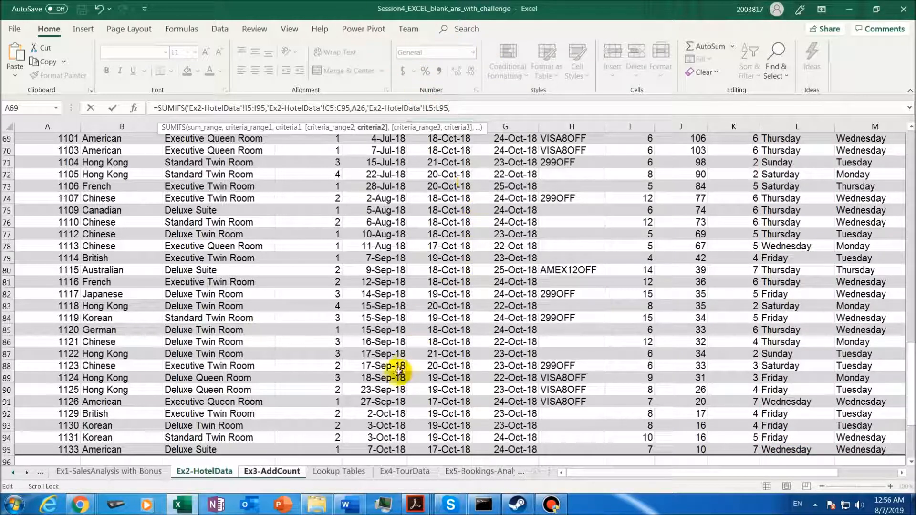
Use the Monday heading in B25 of Ex3-AddCount as the second criterion, stripping the redundant sheet name from the reference.
left_click(296, 473)
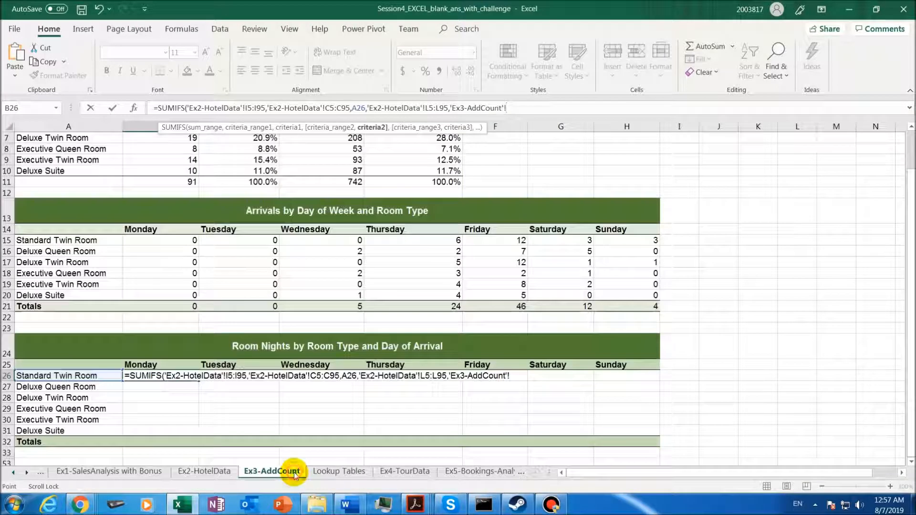
left_click_drag(506, 108, 450, 106)
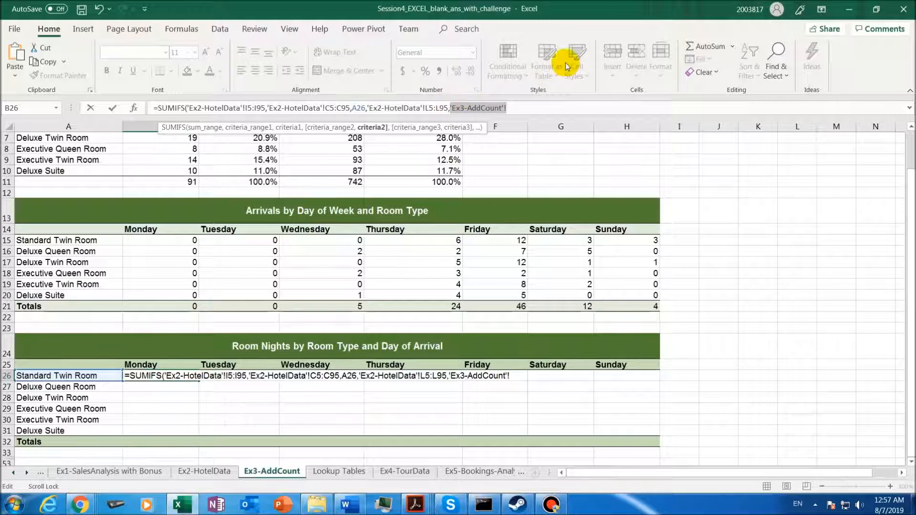
key("BackSpace")
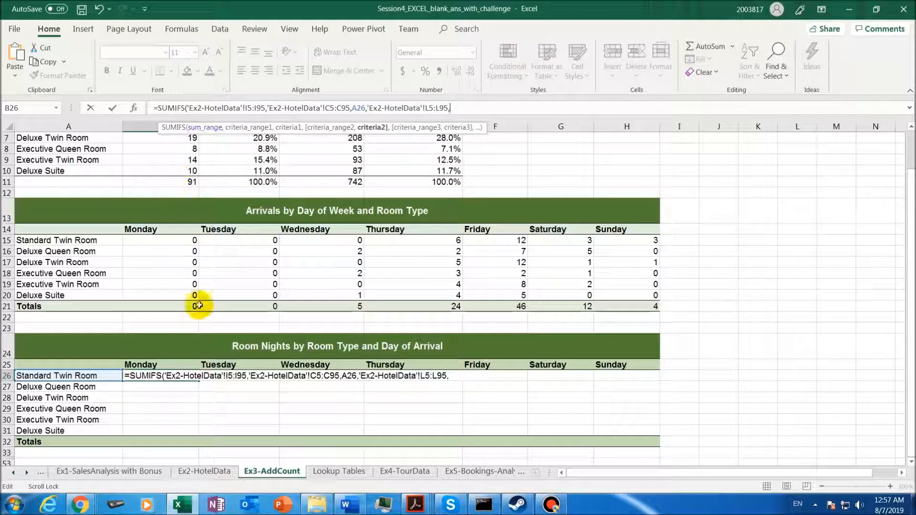
left_click(172, 362)
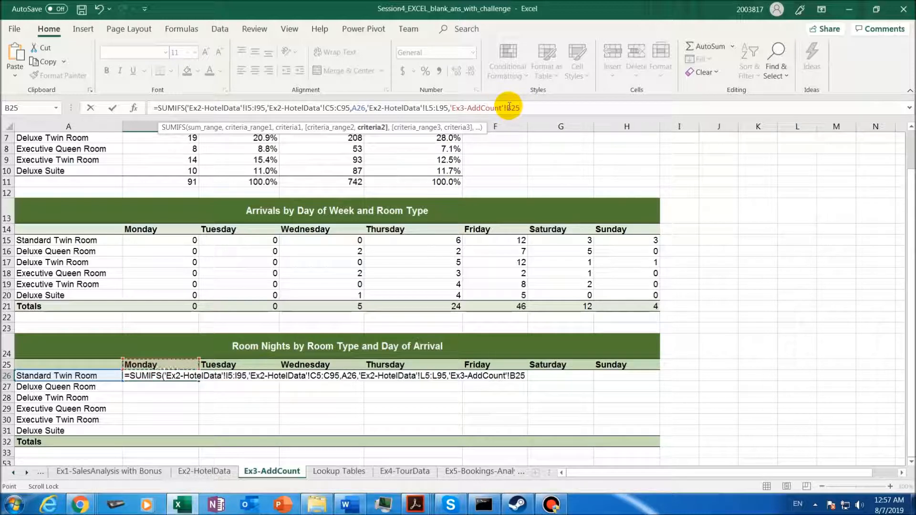
left_click_drag(510, 105, 455, 105)
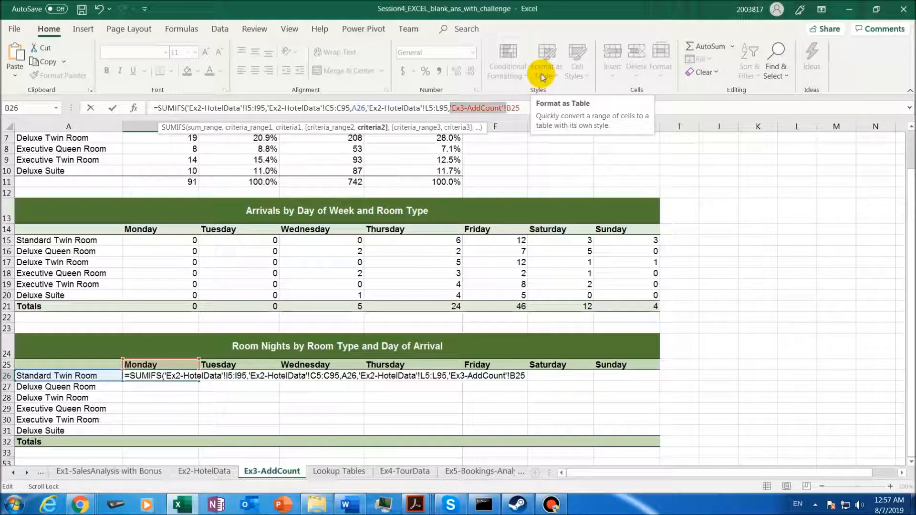
key("Delete")
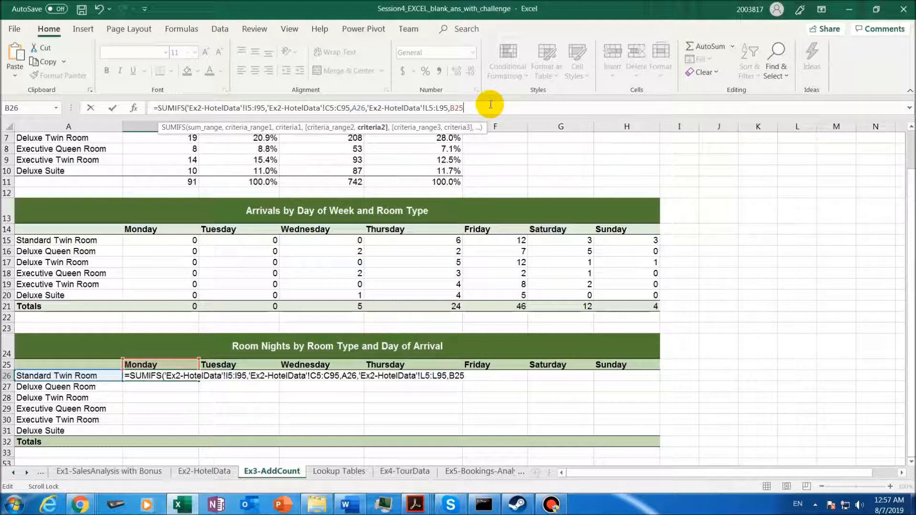
Complete the SUMIFS formula in B26 and compare its result with the Monday Standard Twin Room arrivals in B15.
type(")")
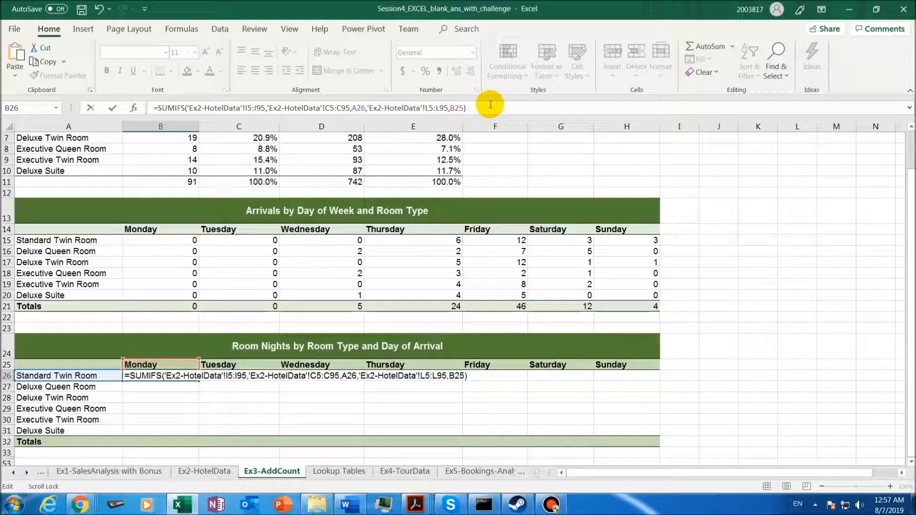
key("Up")
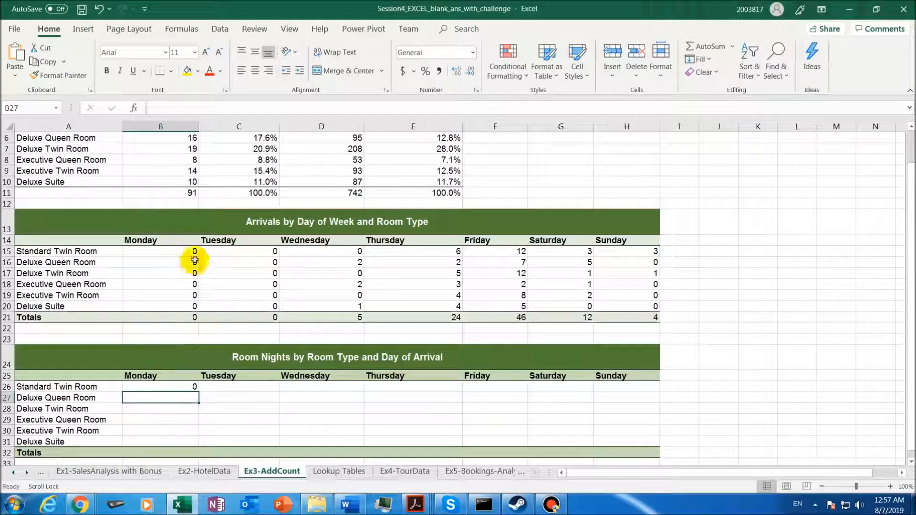
left_click(172, 386)
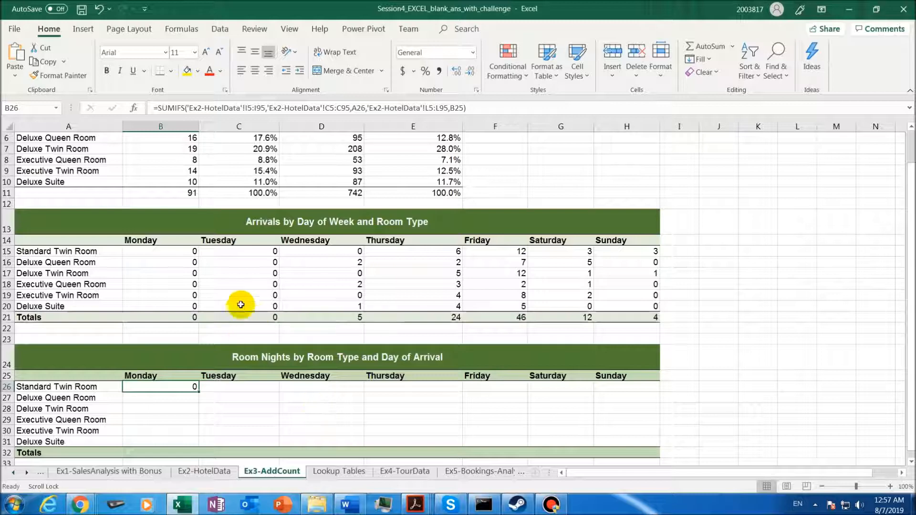
left_click(174, 252)
left_click(176, 387)
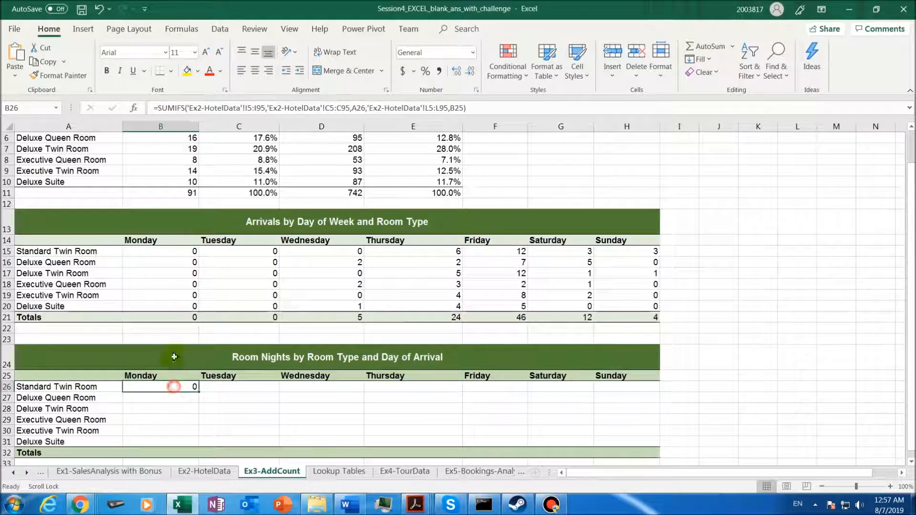
left_click(174, 251)
left_click(169, 385)
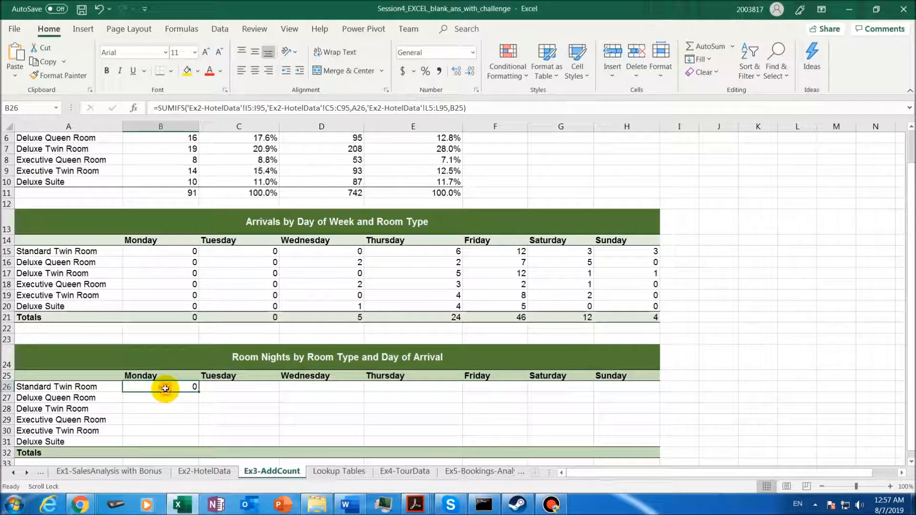
Make the sum range in B26's SUMIFS formula absolute as $I$5:$I$95.
double_click(165, 388)
left_click_drag(908, 420, 909, 428)
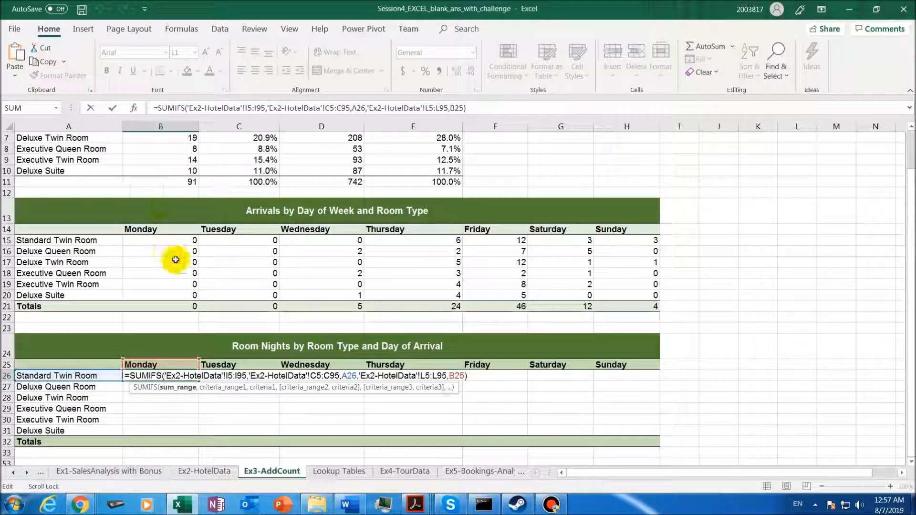
left_click(228, 376)
key("F4")
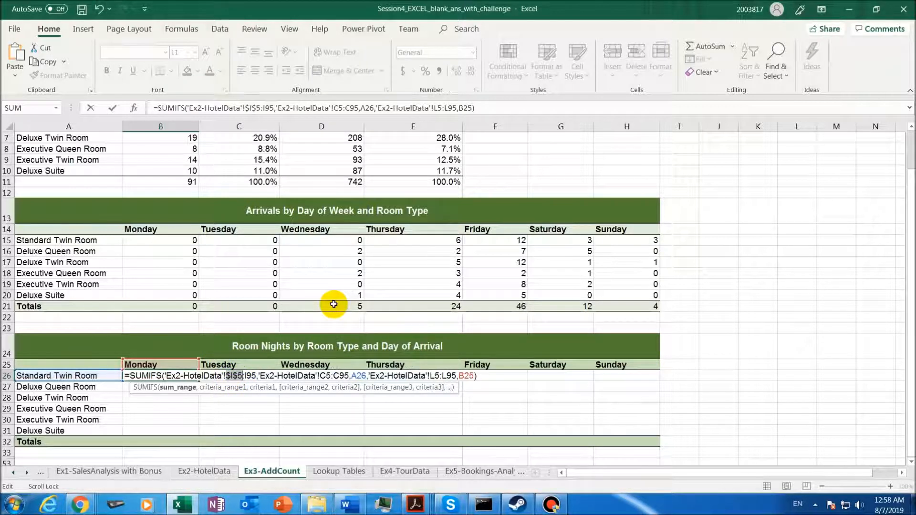
left_click(252, 376)
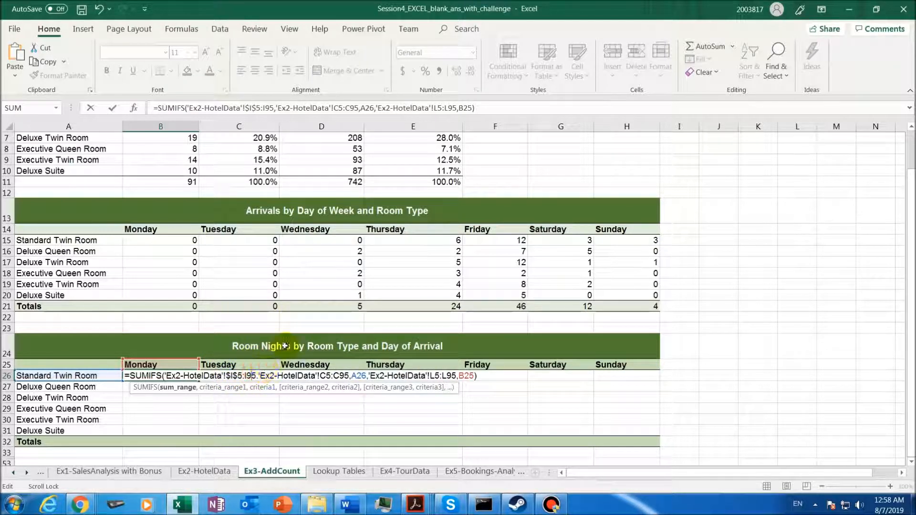
key("F4")
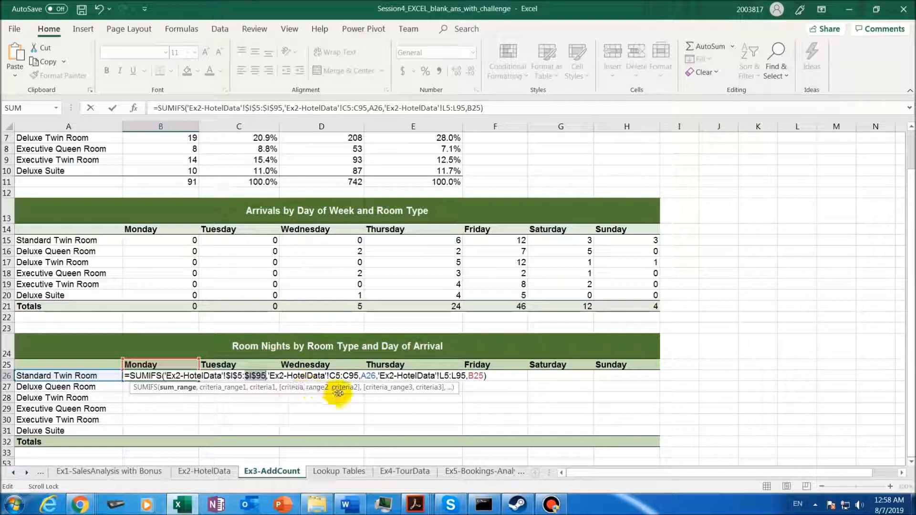
Make the first criteria range absolute as $C$5:$C$95 and lock the column of its room type criterion as $A26.
left_click(336, 376)
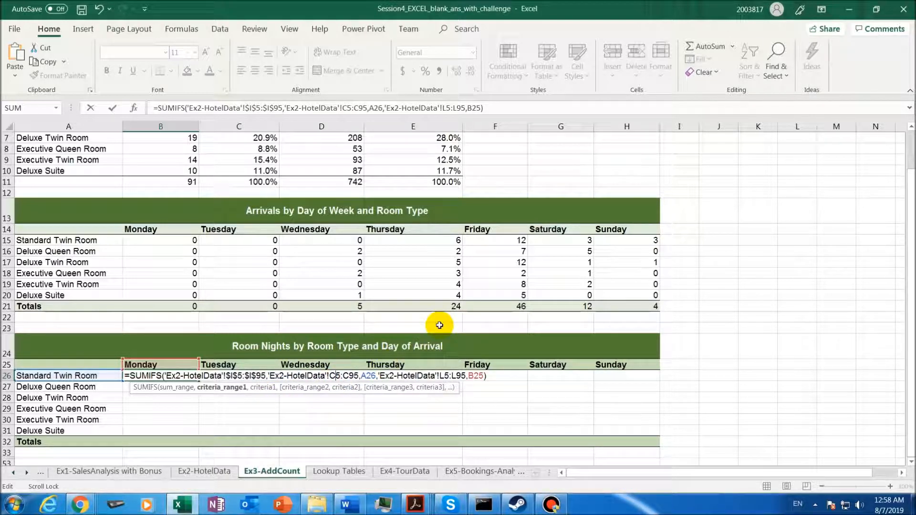
key("F4")
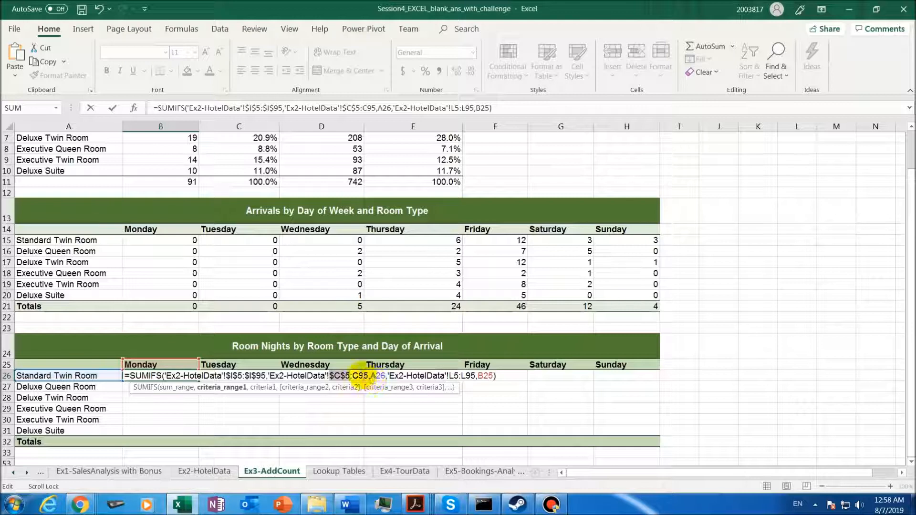
left_click(365, 376)
key("F4")
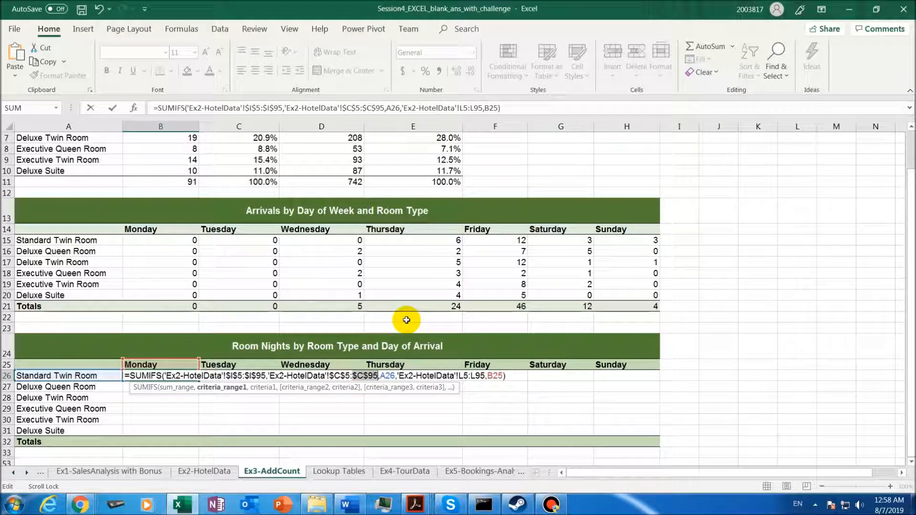
left_click(387, 375)
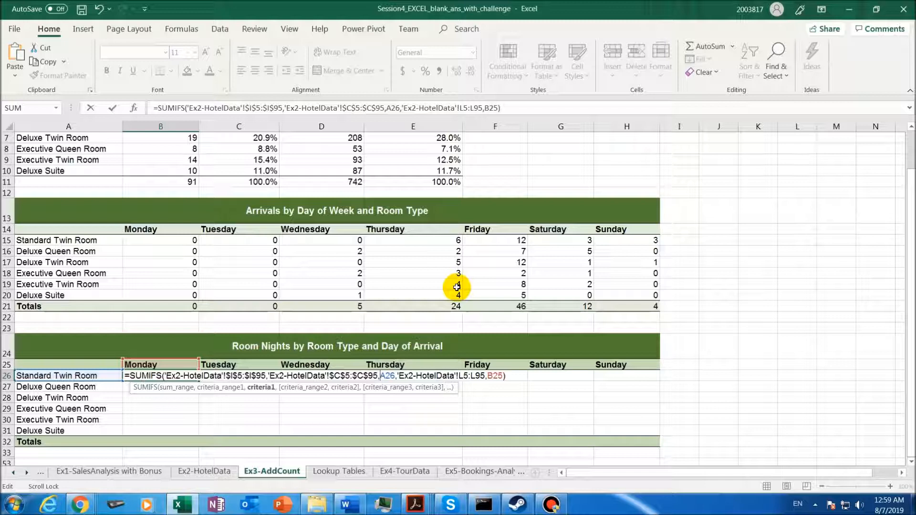
type("$")
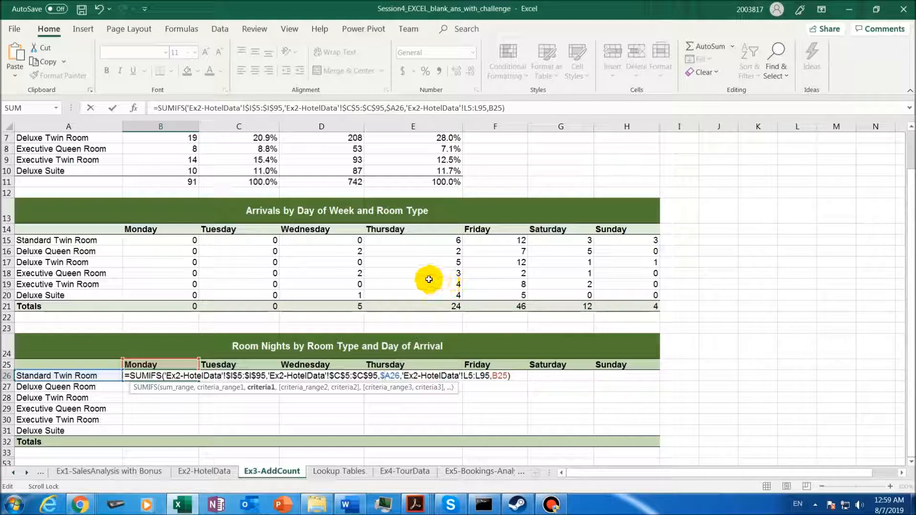
Make the second criteria range absolute as $L$5:$L$95, lock the row of its day criterion as B$25, and commit the formula.
left_click(470, 375)
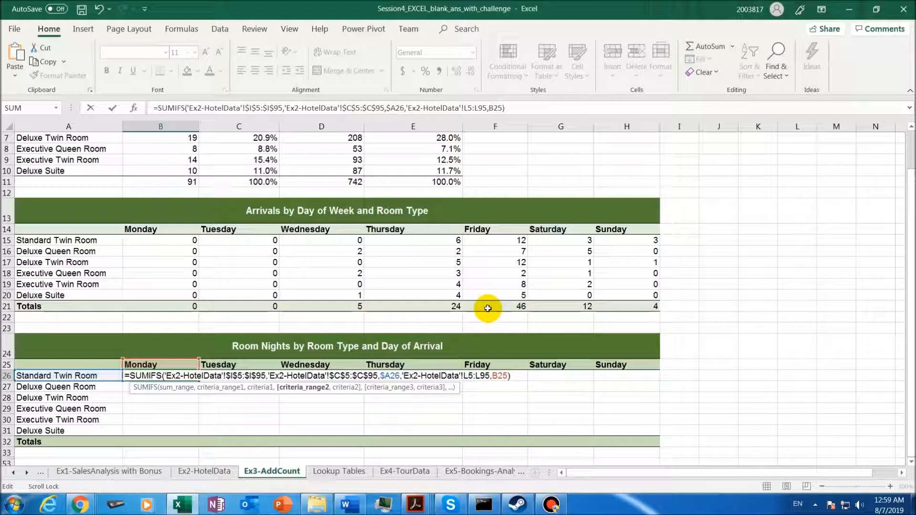
key("F4")
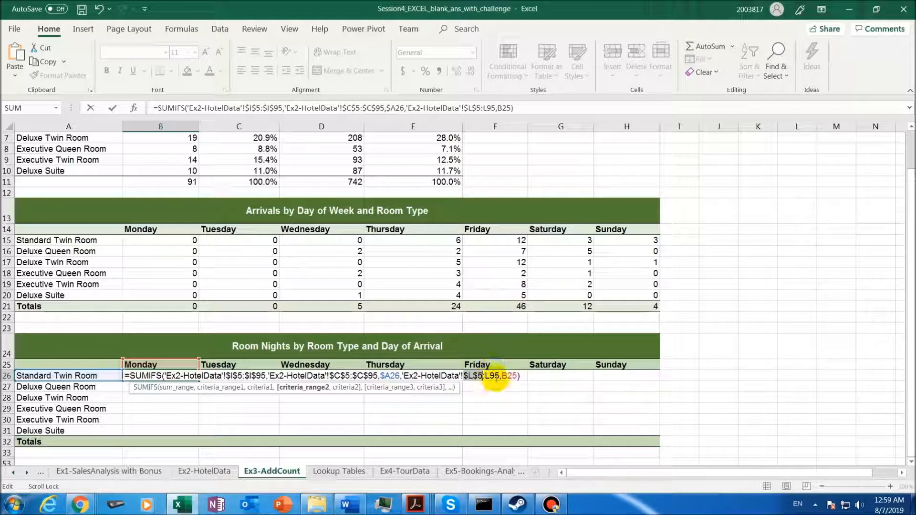
left_click(495, 376)
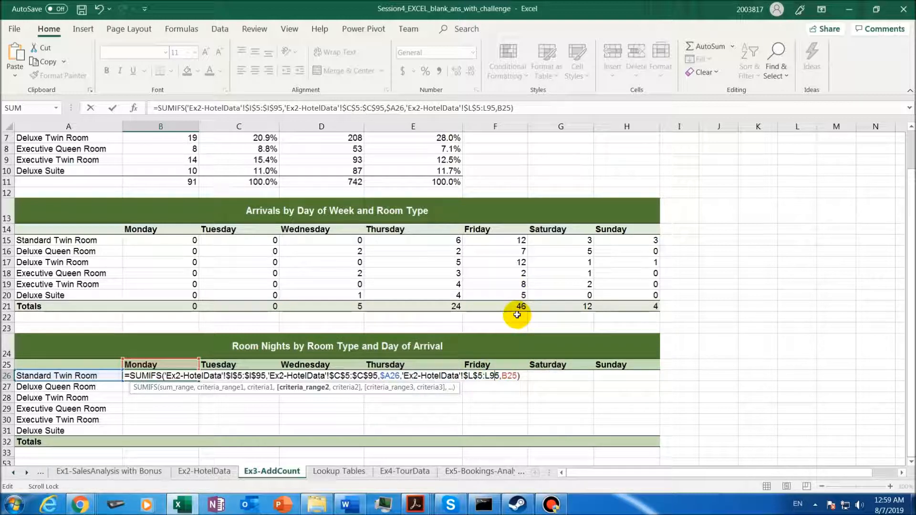
left_click(520, 376)
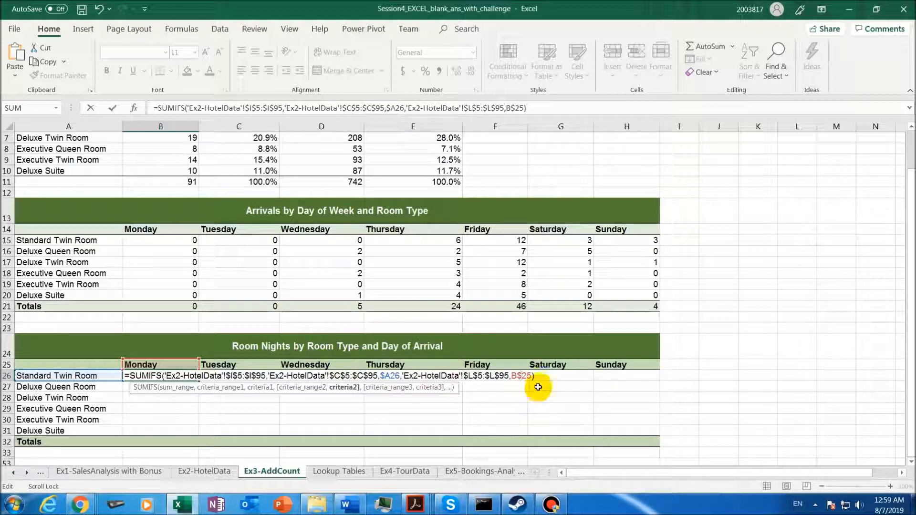
left_click(513, 376)
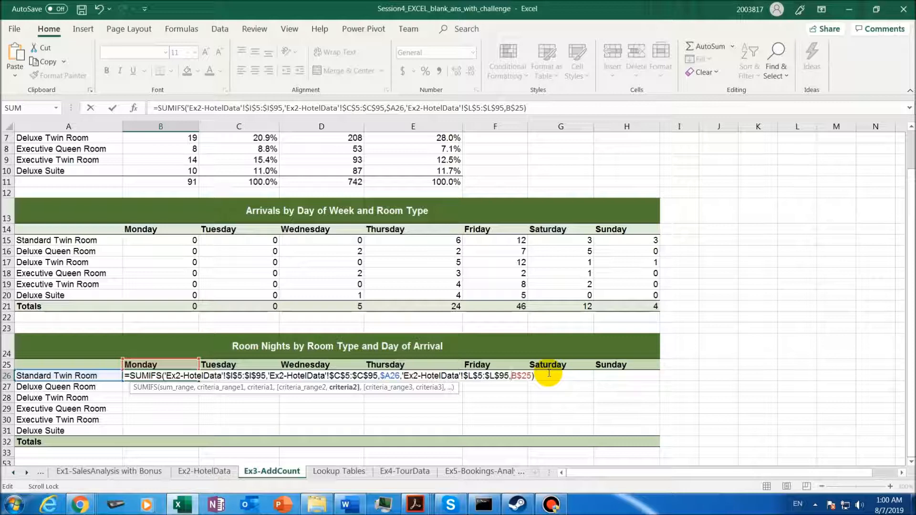
key("Return")
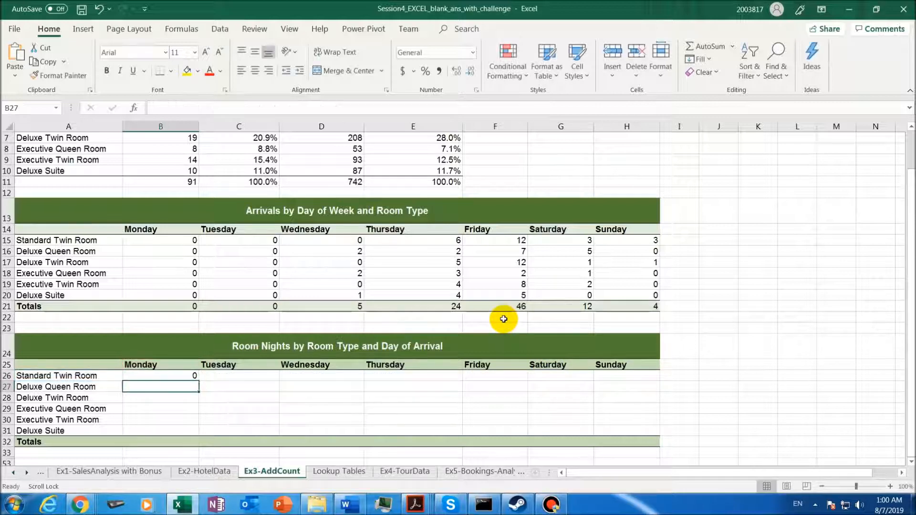
Fill the B26 formula through B26:H31 and check the copied references in the Thursday Deluxe Twin Room cell E28.
left_click(176, 379)
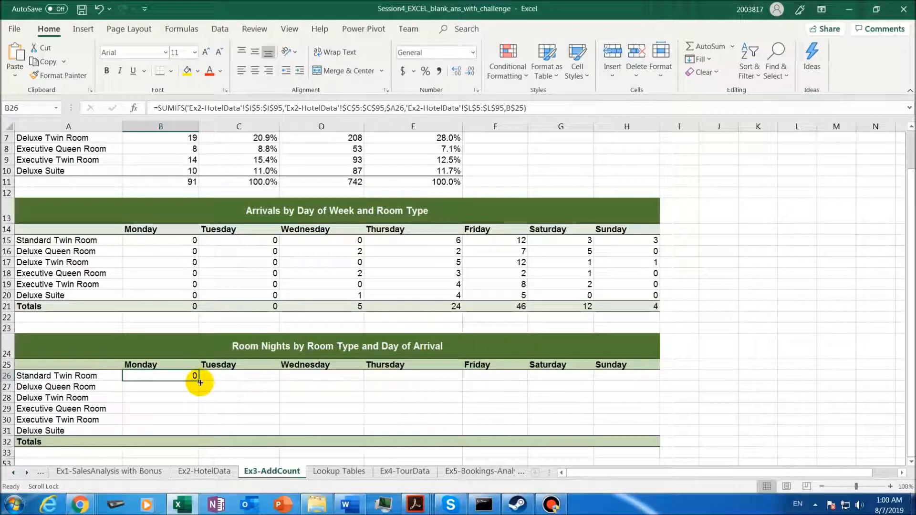
left_click_drag(200, 383, 639, 439)
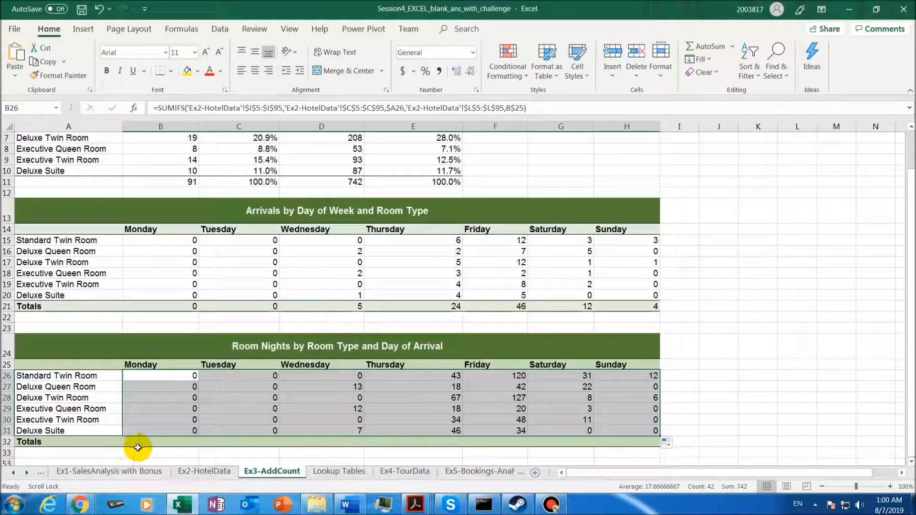
left_click(153, 442)
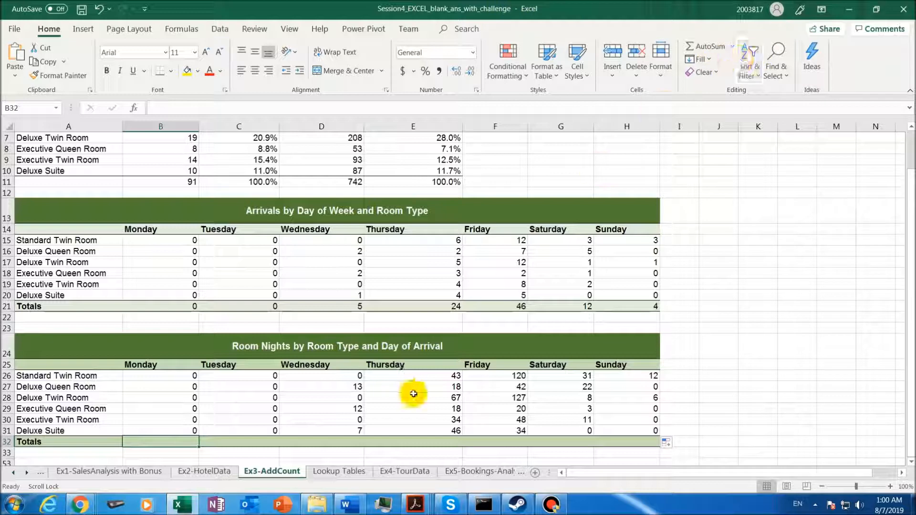
double_click(438, 397)
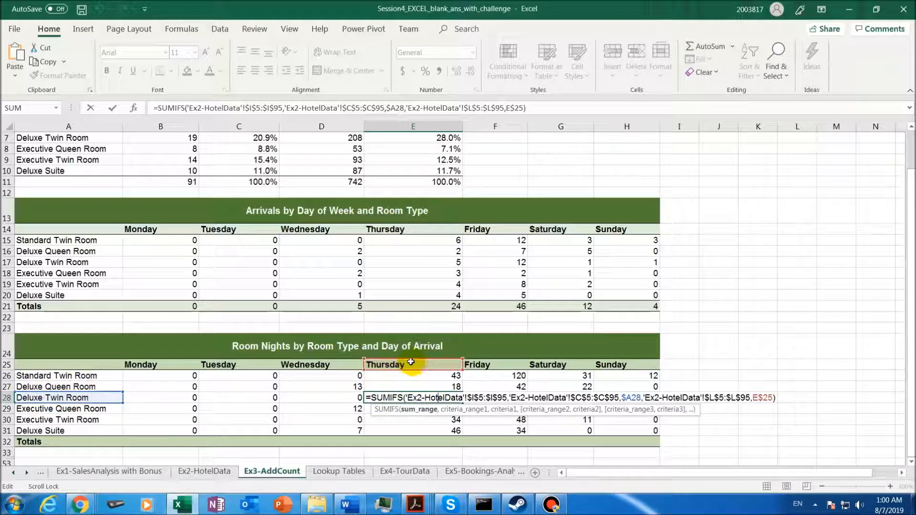
key("Return")
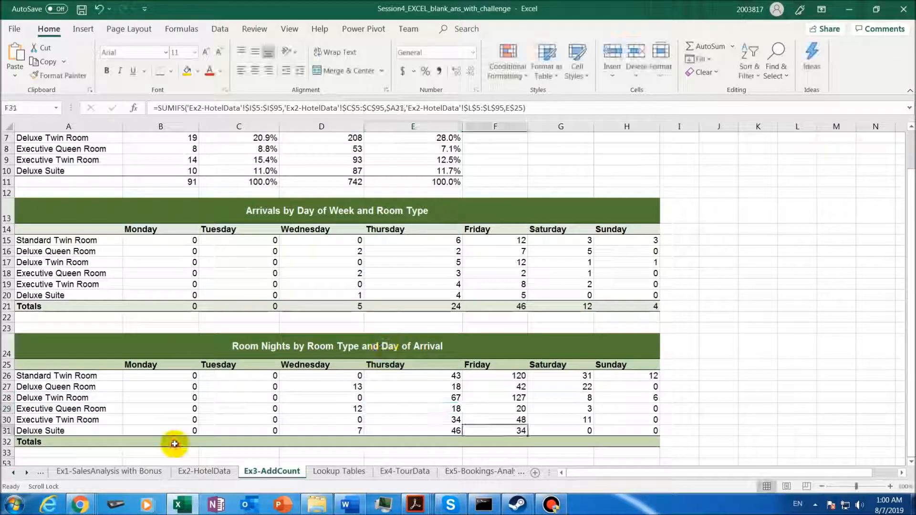
Total the Monday room nights B26:B31 in B32 with AutoSum and fill the sum across the Totals row to H32.
left_click(173, 440)
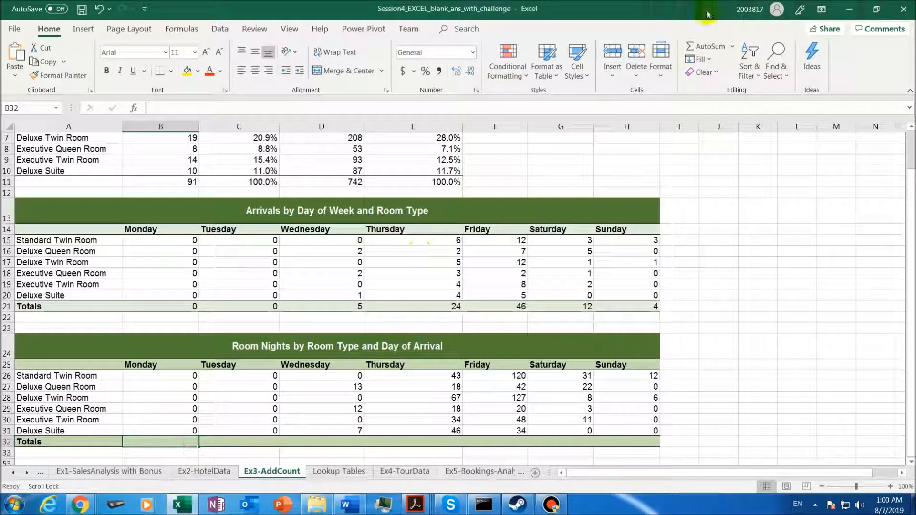
left_click(710, 50)
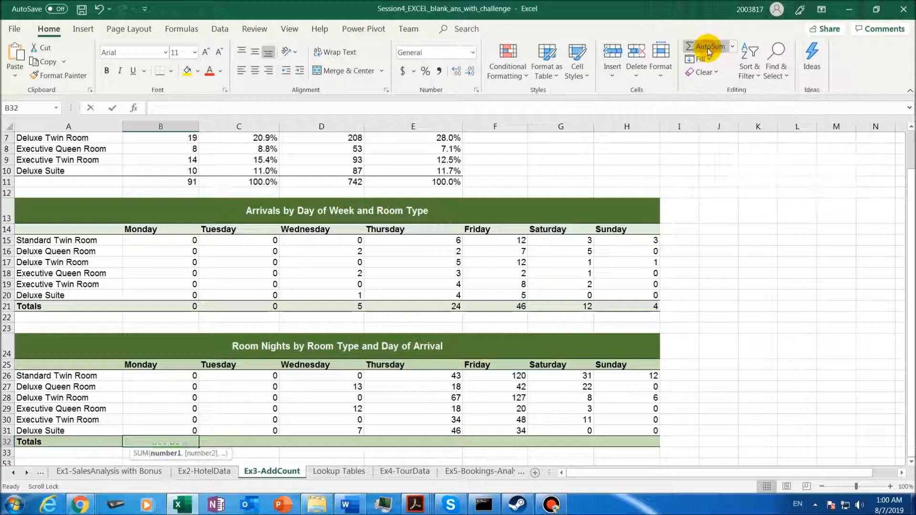
key("Return")
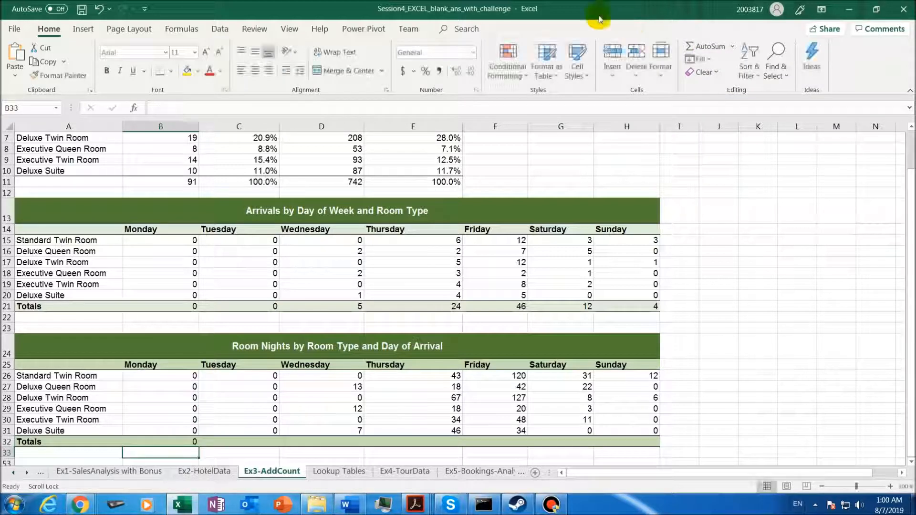
left_click(172, 436)
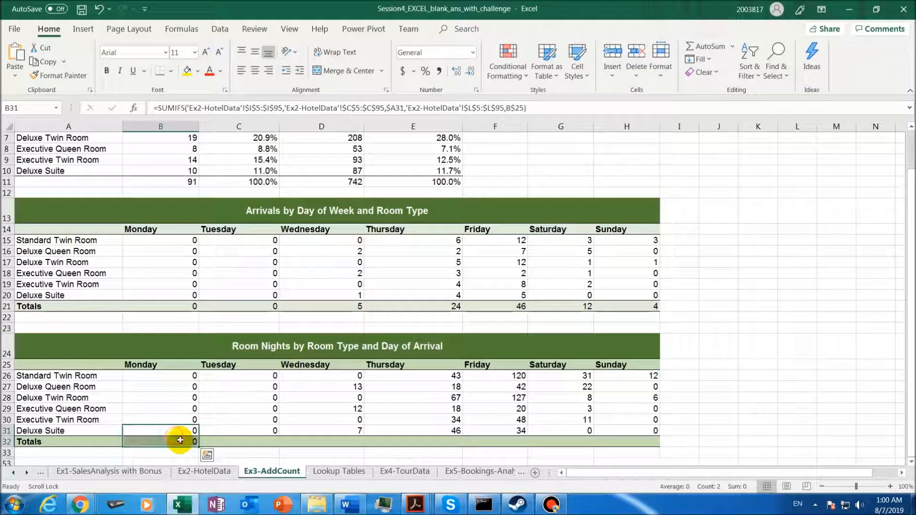
left_click(191, 442)
left_click_drag(200, 447, 655, 445)
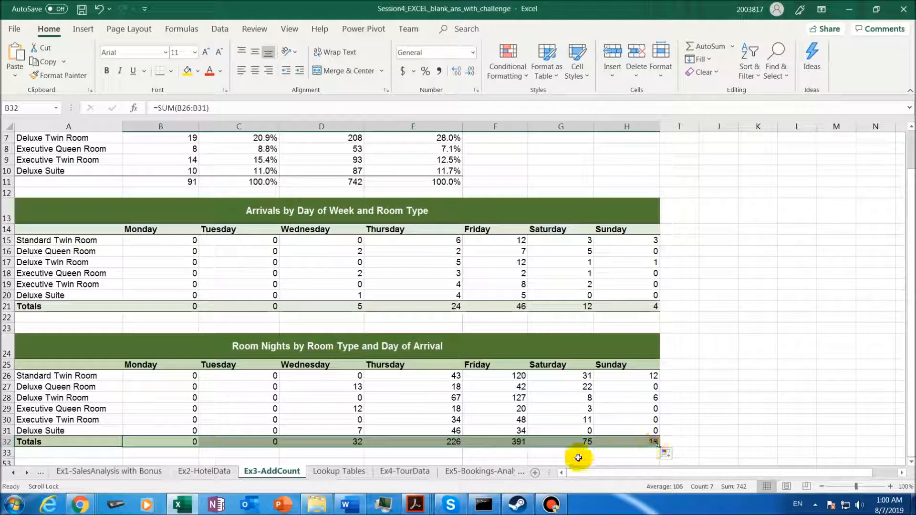
Open the SUMIFS formula in B26 to review its ranges and criteria.
left_click(177, 375)
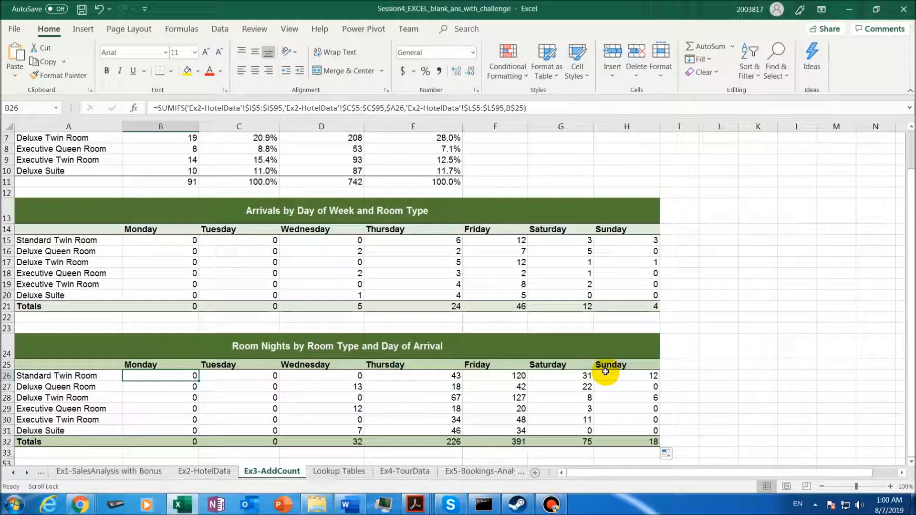
double_click(185, 375)
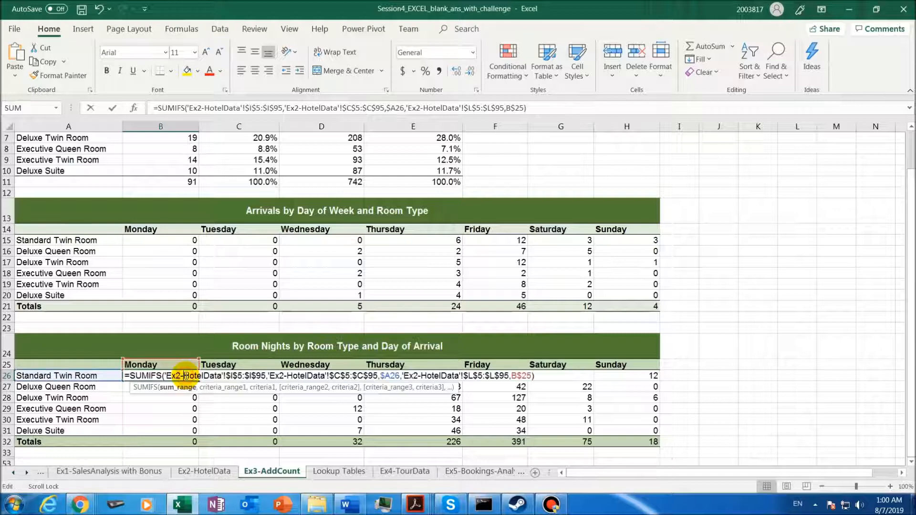